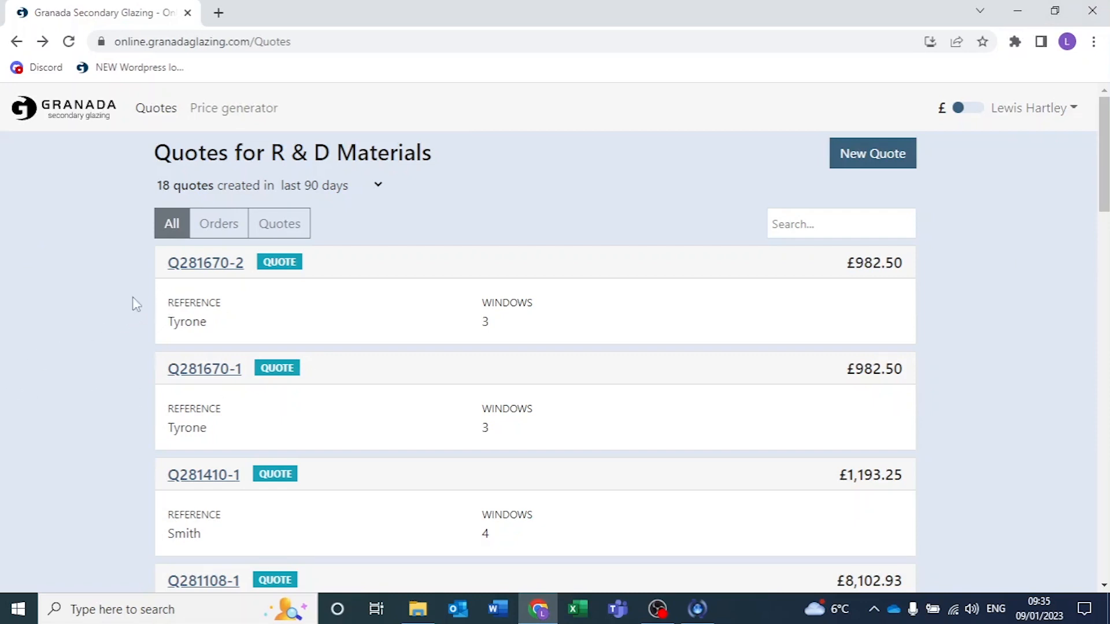
Open the second quote in the list and bring up its markup settings.
left_click(188, 370)
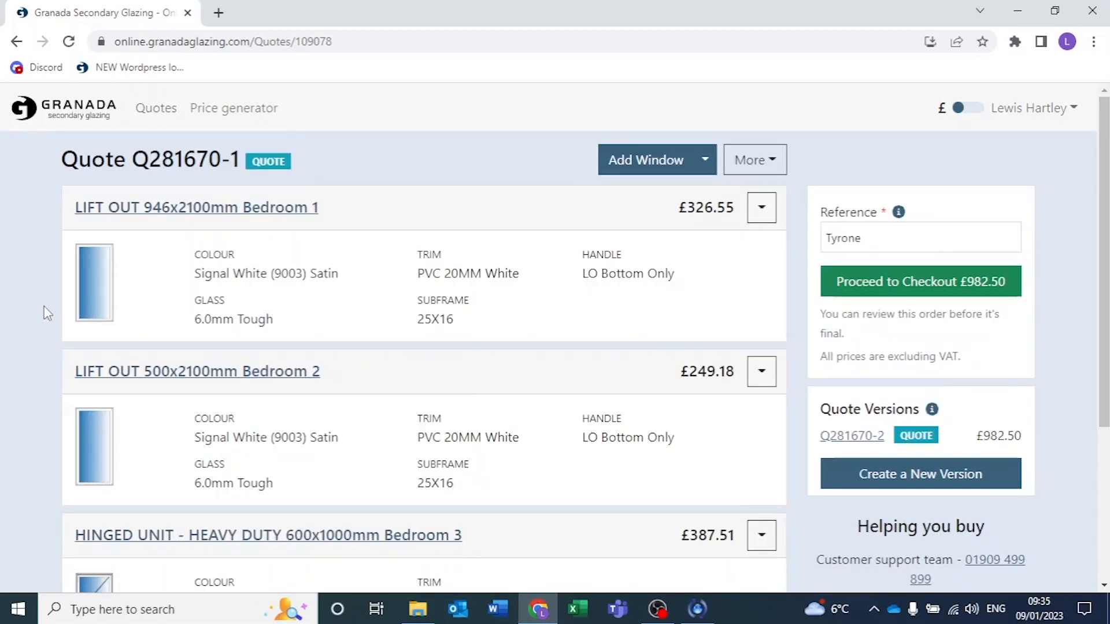
scroll(44, 307, "down", 3)
scroll(44, 306, "up", 3)
left_click(755, 160)
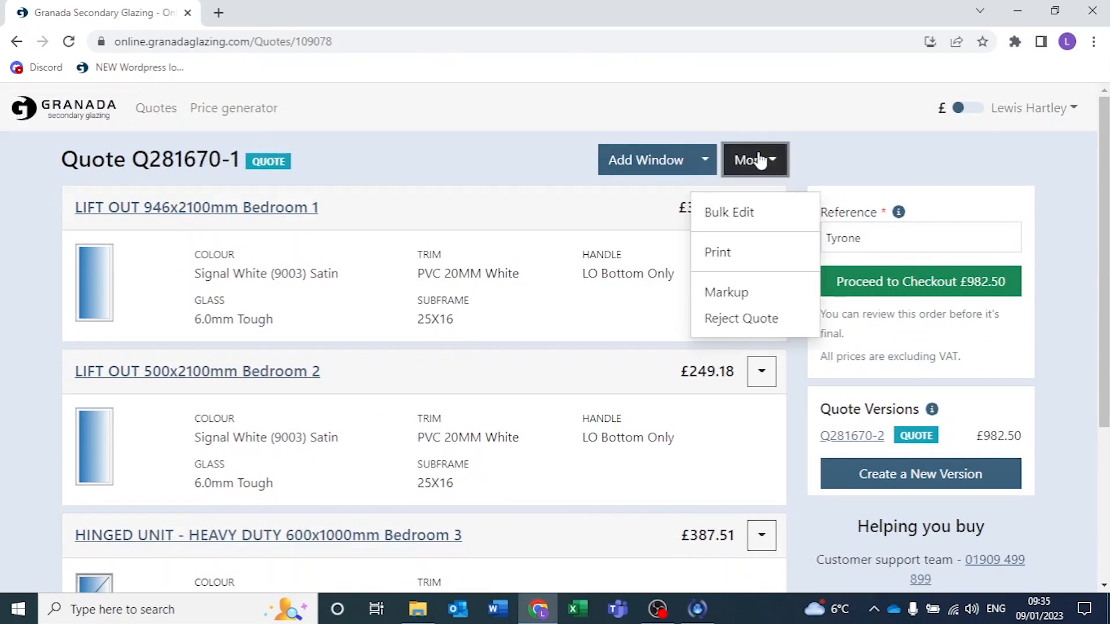
left_click(755, 293)
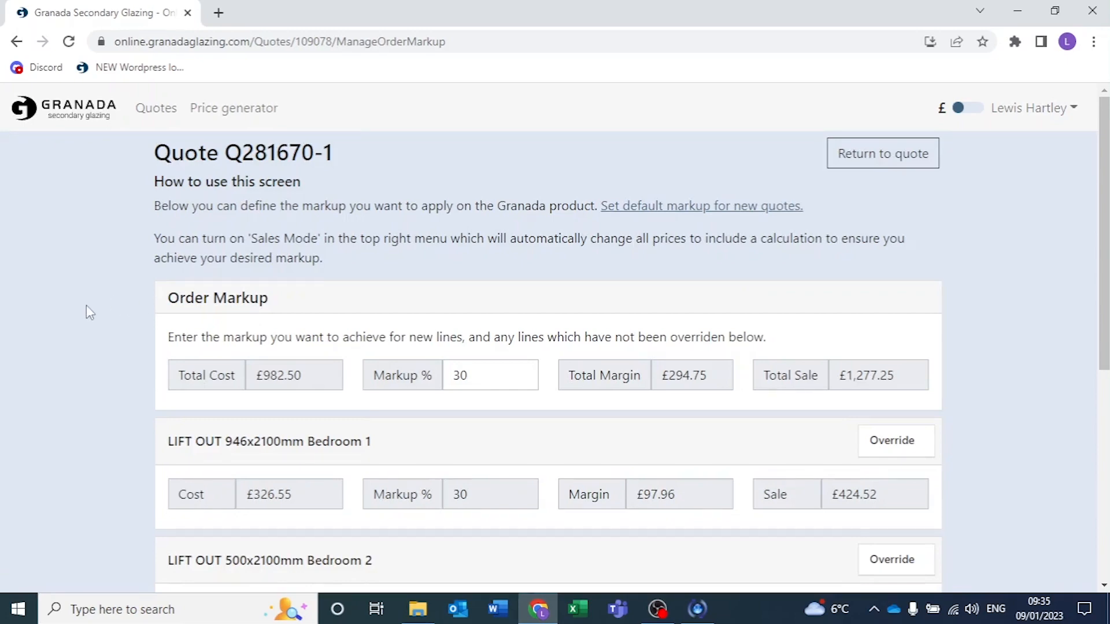
scroll(85, 306, "down", 3)
scroll(86, 306, "up", 3)
View the default markup setting for new quotes and leave it without updating.
left_click(681, 212)
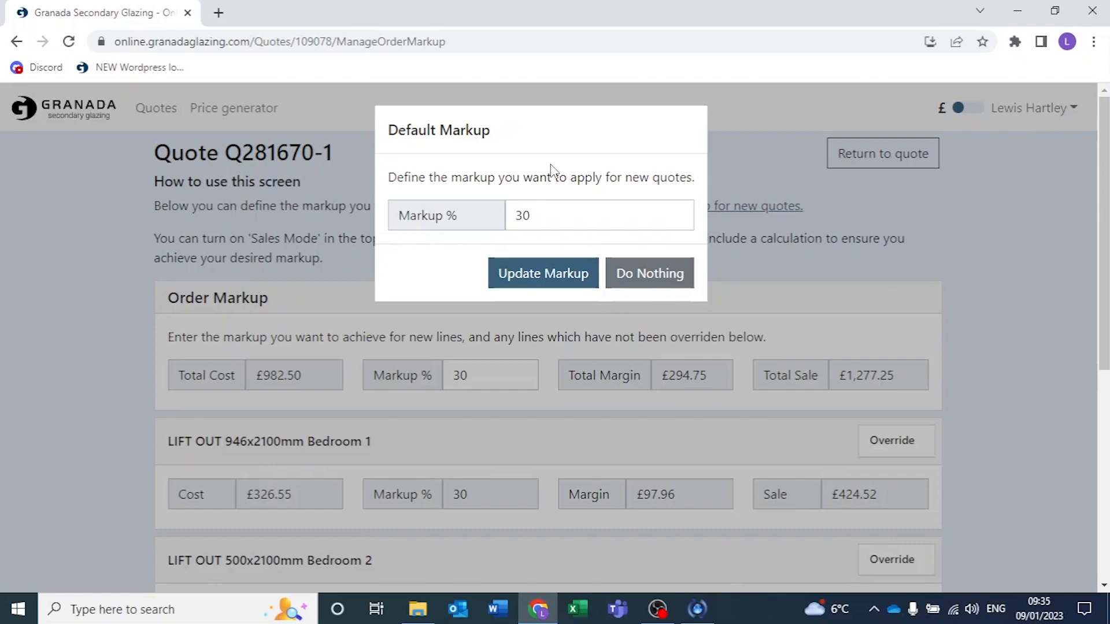
left_click(664, 282)
scroll(119, 240, "down", 3)
scroll(121, 235, "up", 1)
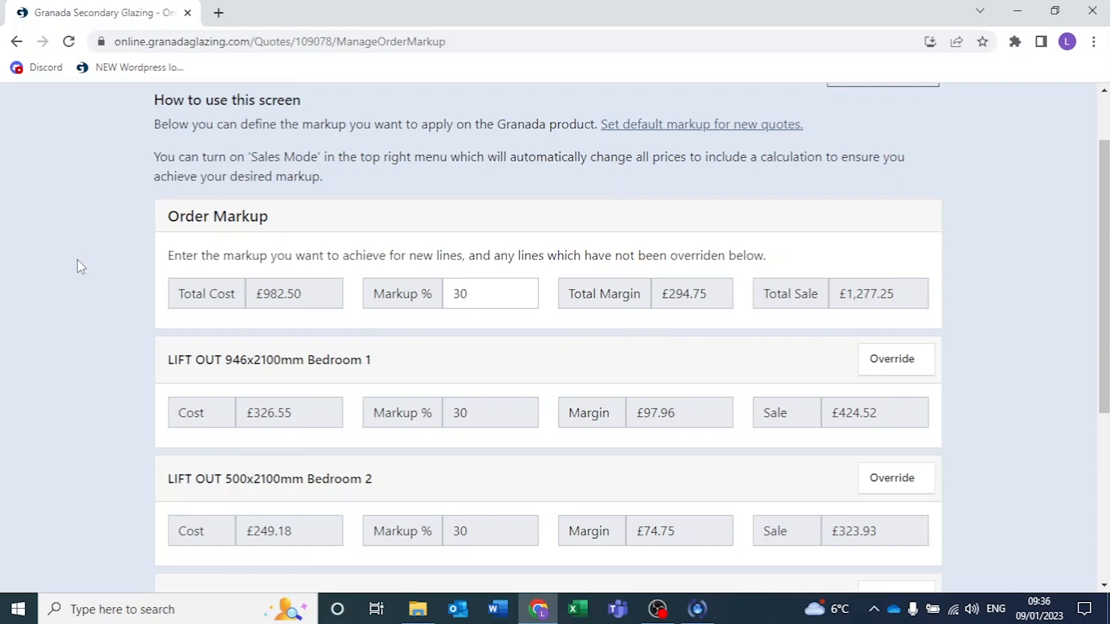
Set the order markup for the whole quote to 40%.
scroll(78, 254, "up", 1)
scroll(78, 255, "down", 2)
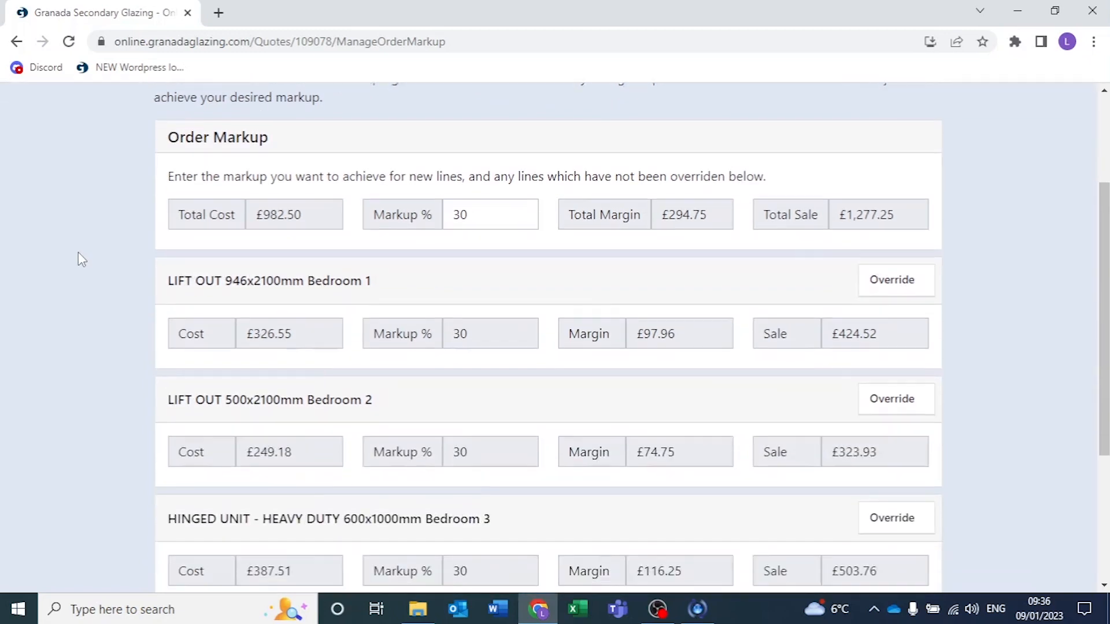
left_click(499, 214)
key("BackSpace")
key("BackSpace")
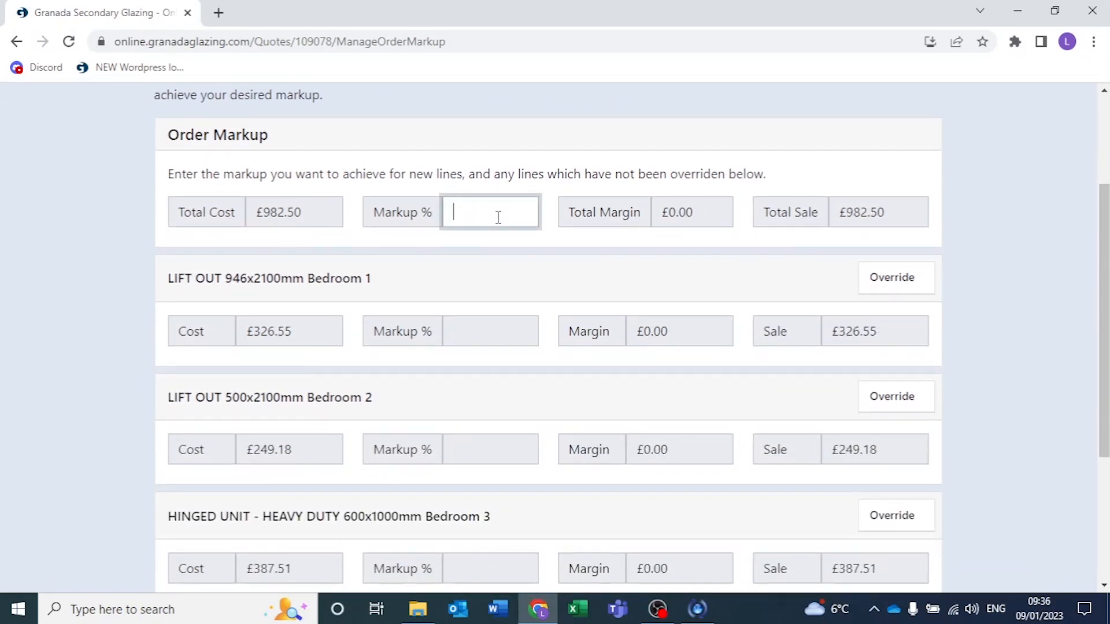
type("40")
left_click(103, 267)
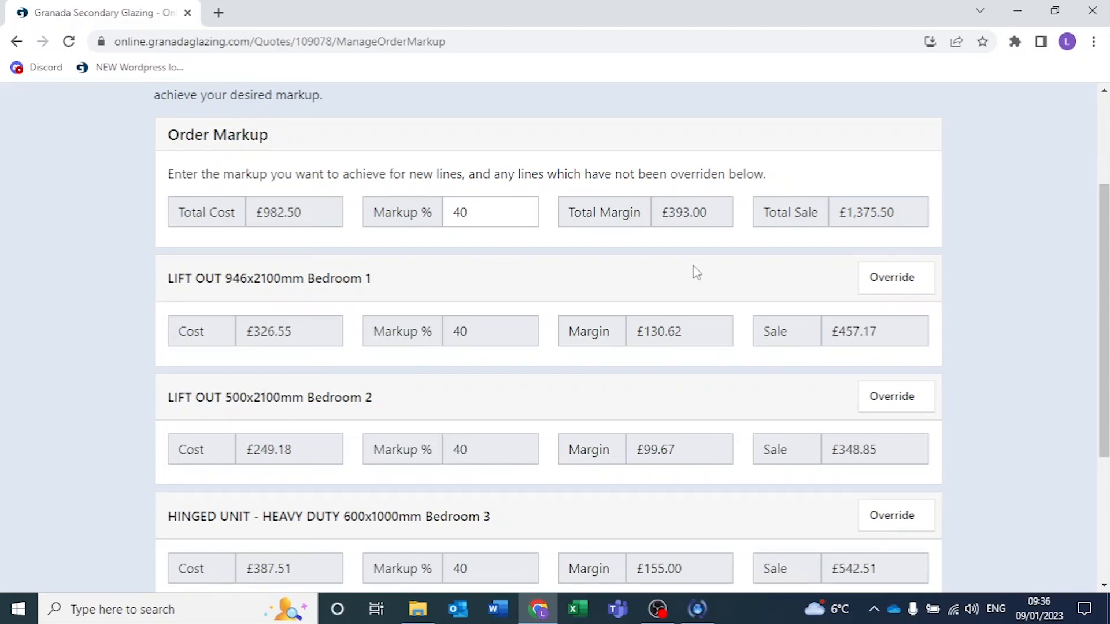
Override the markup on the LIFT OUT 500x2100mm Bedroom 2 line and set it to 20%.
scroll(697, 273, "down", 1)
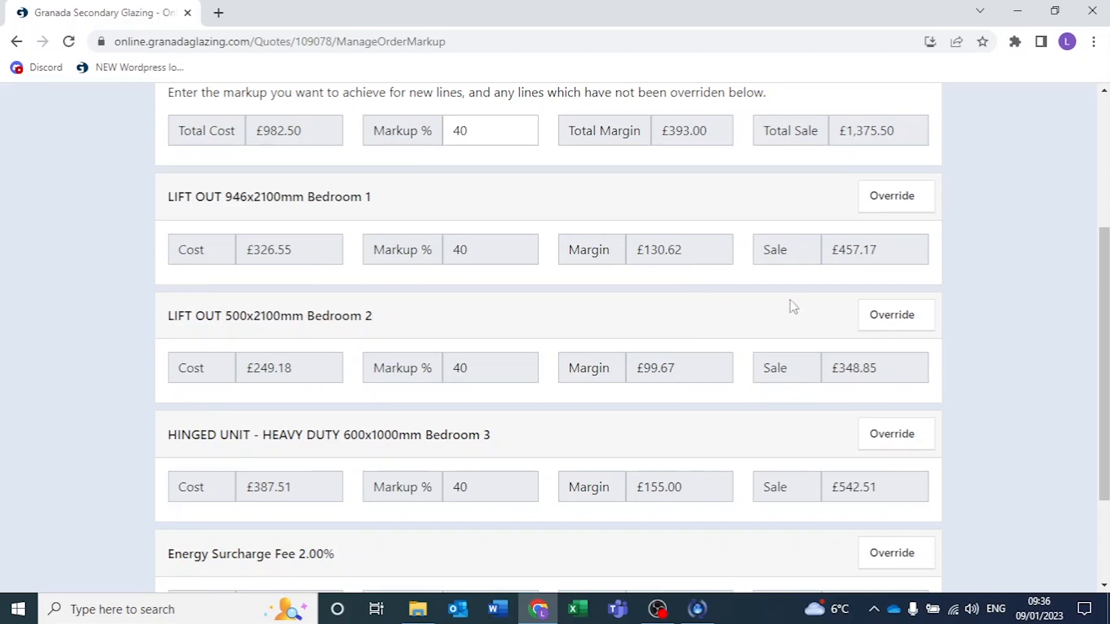
left_click(920, 324)
left_click_drag(469, 368, 422, 370)
key("BackSpace")
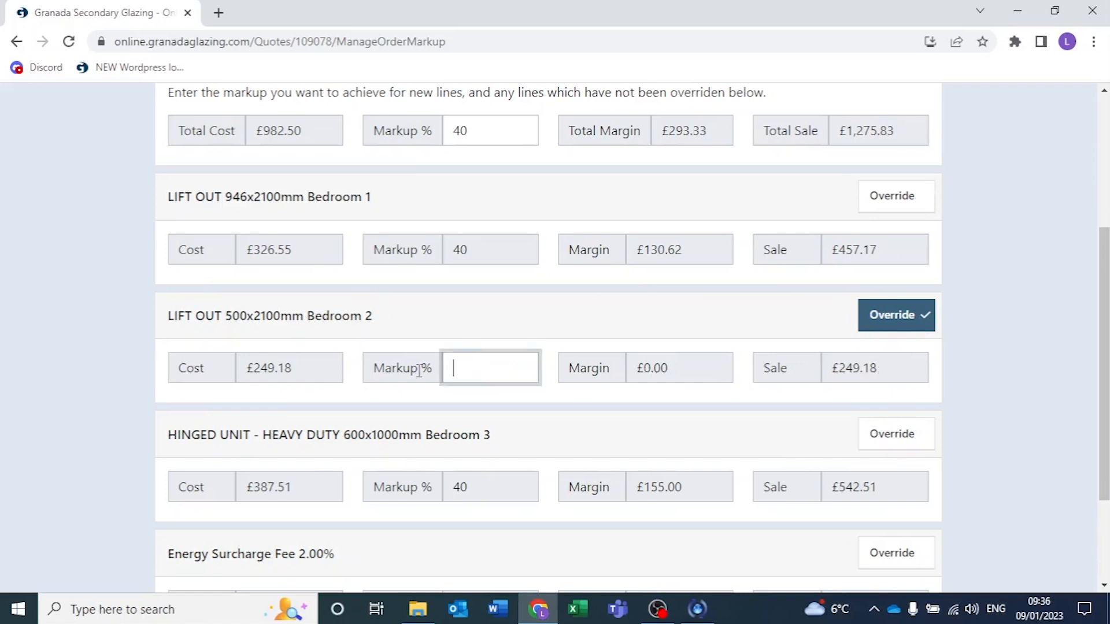
type("20")
left_click(658, 319)
scroll(674, 320, "up", 3)
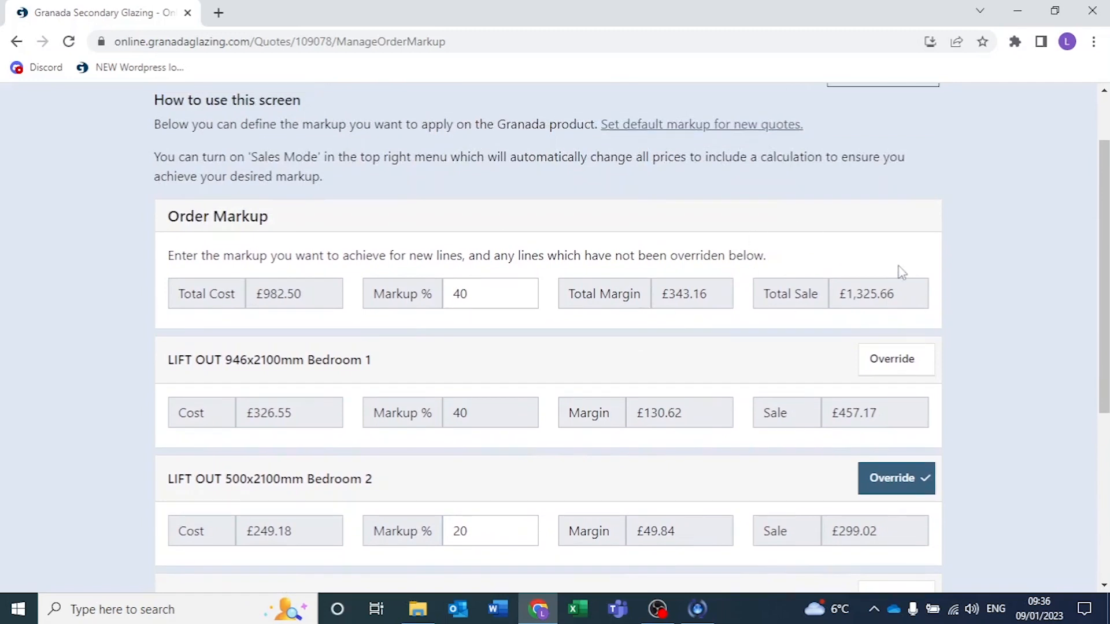
Save the markup changes and return to the quote.
scroll(838, 359, "down", 1)
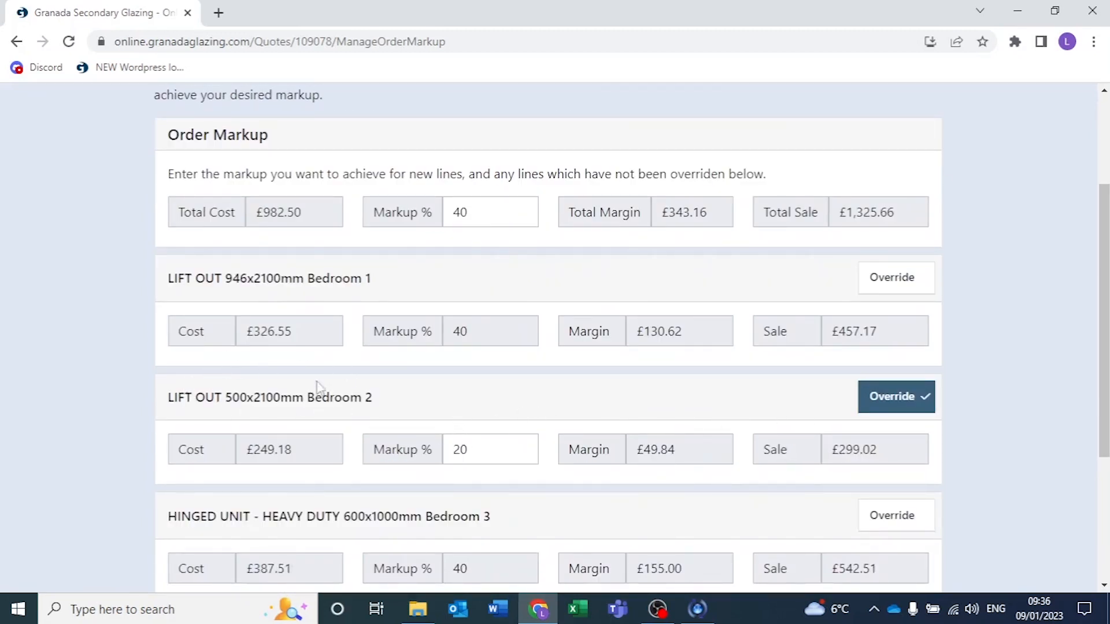
scroll(156, 292, "down", 1)
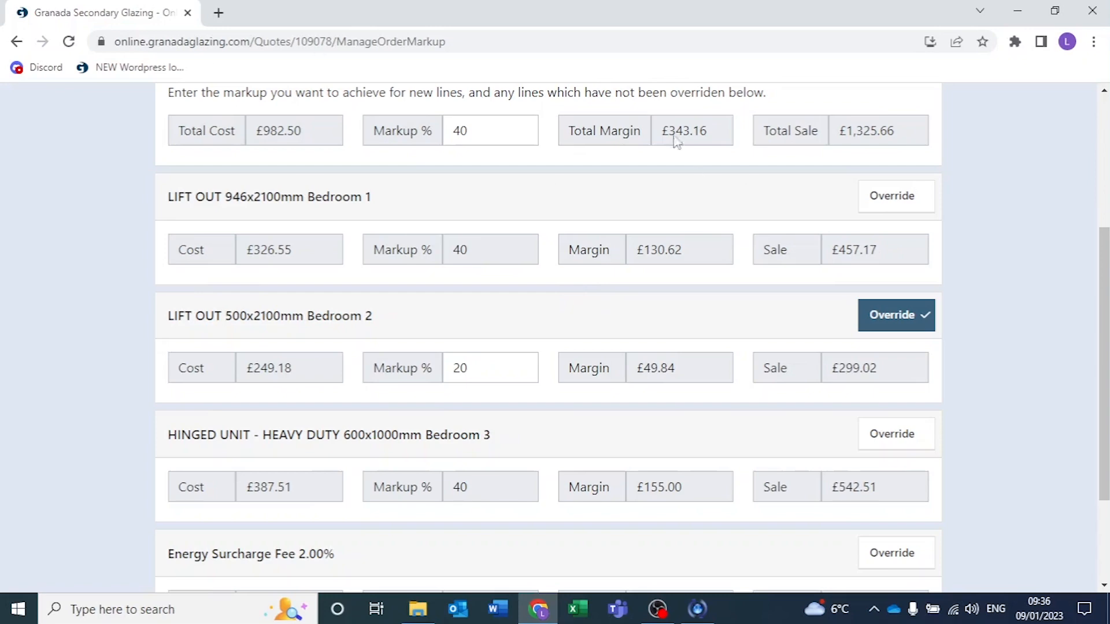
scroll(580, 300, "down", 2)
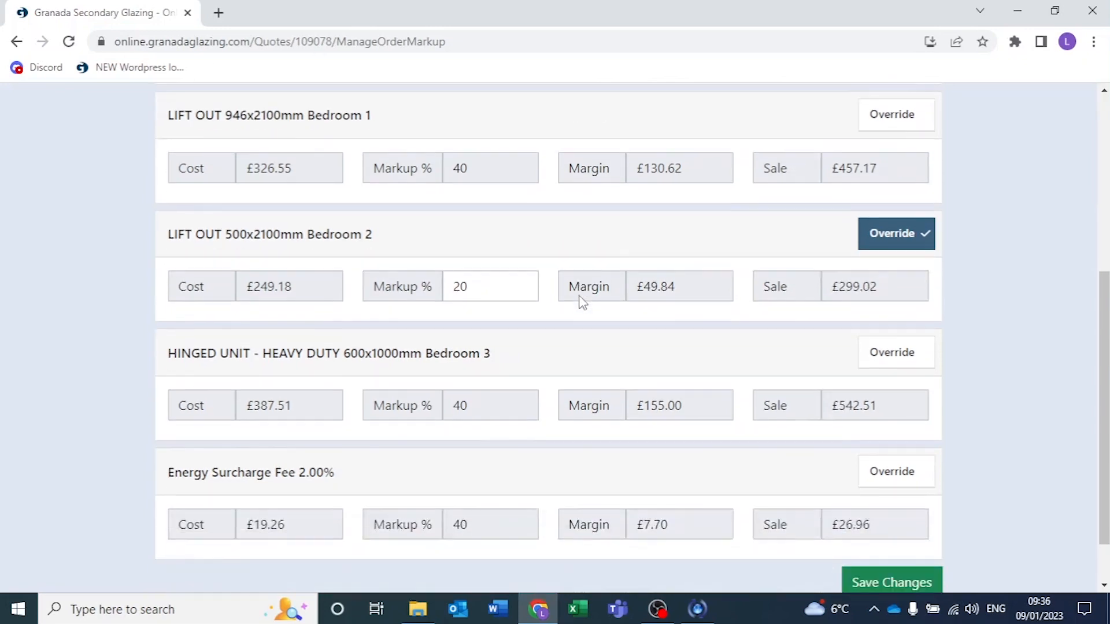
scroll(584, 294, "up", 5)
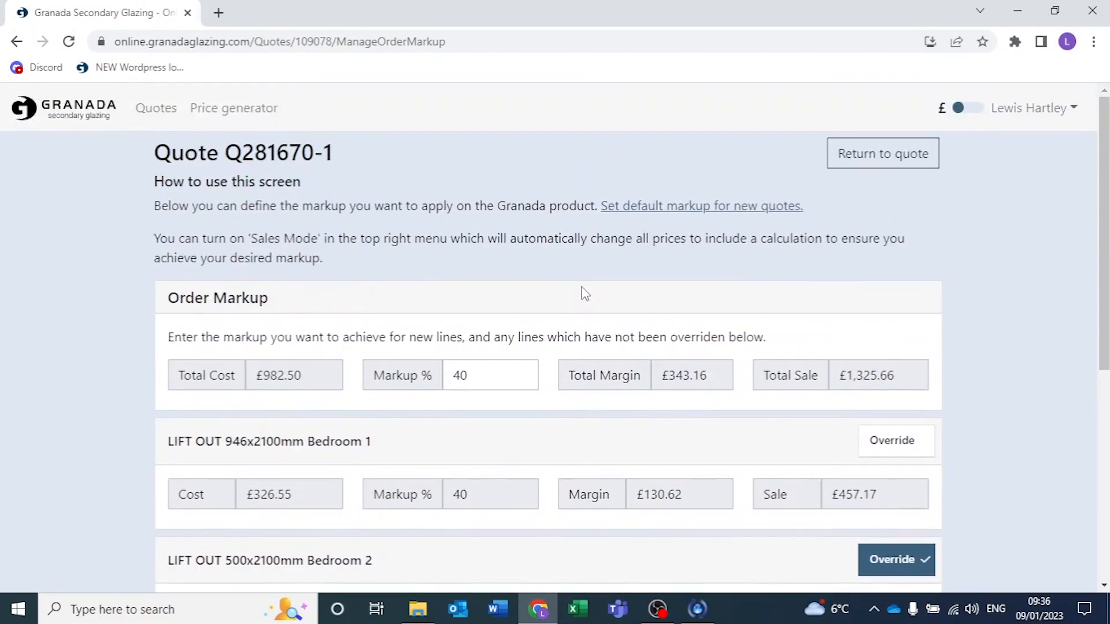
scroll(583, 293, "down", 1)
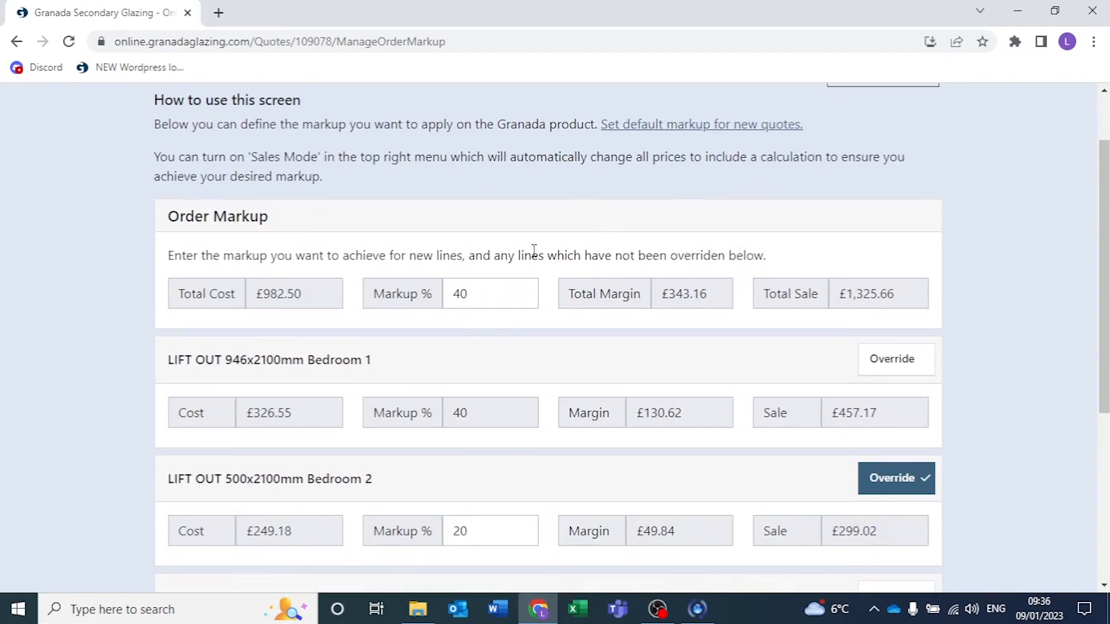
scroll(536, 249, "down", 5)
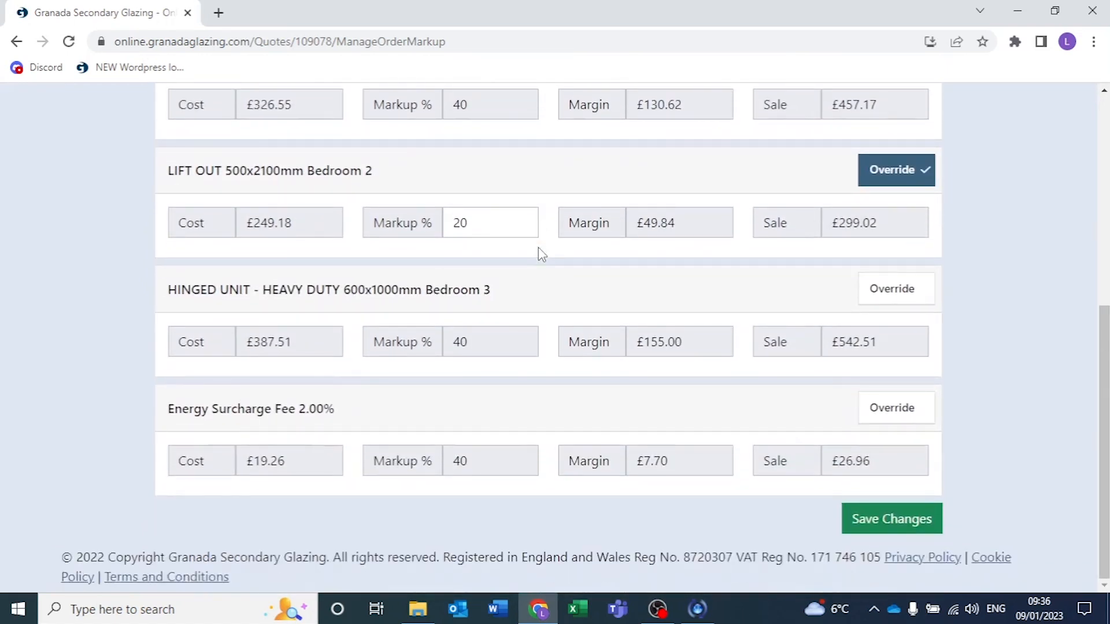
left_click(908, 522)
scroll(476, 327, "up", 5)
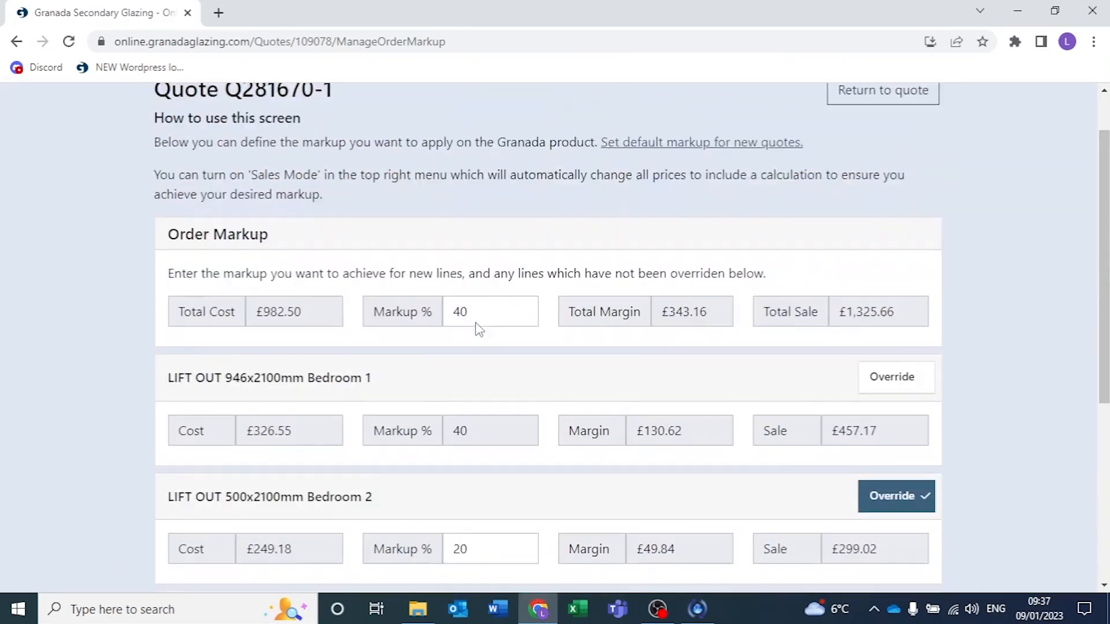
scroll(475, 324, "up", 2)
left_click(892, 162)
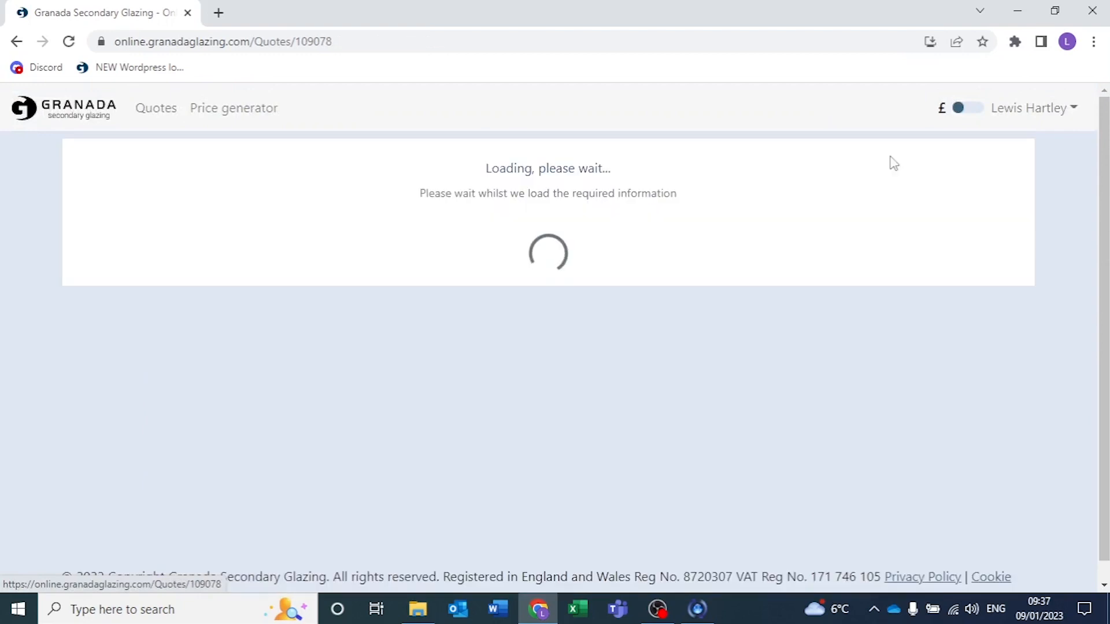
Turn on Sales Mode and review the marked-up prices of all lines in the quote.
scroll(59, 381, "down", 1)
scroll(60, 381, "up", 1)
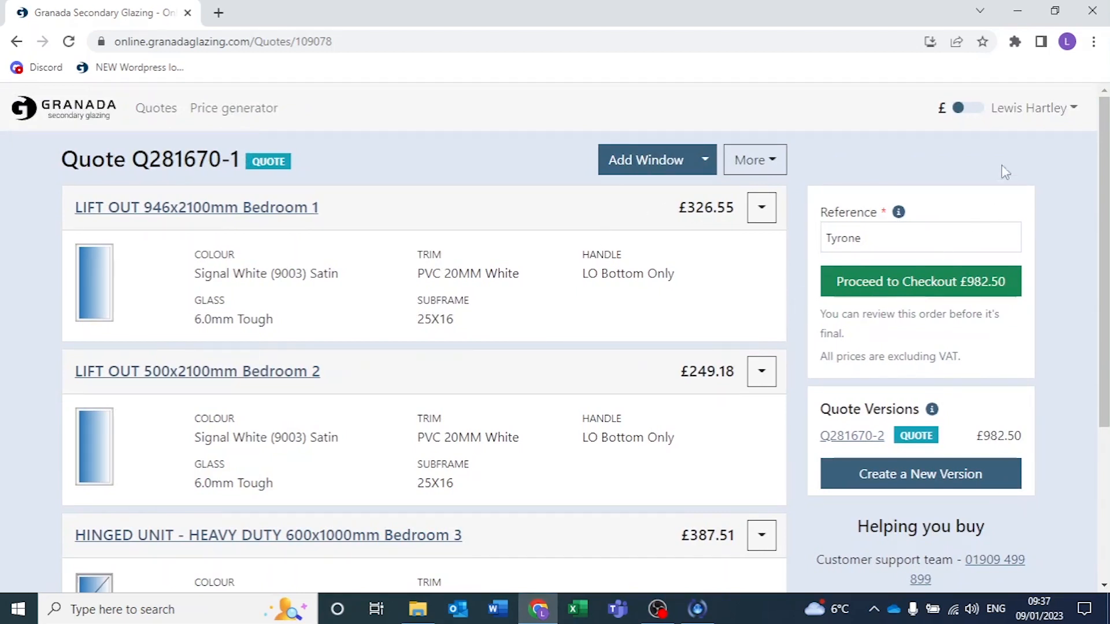
left_click(1025, 115)
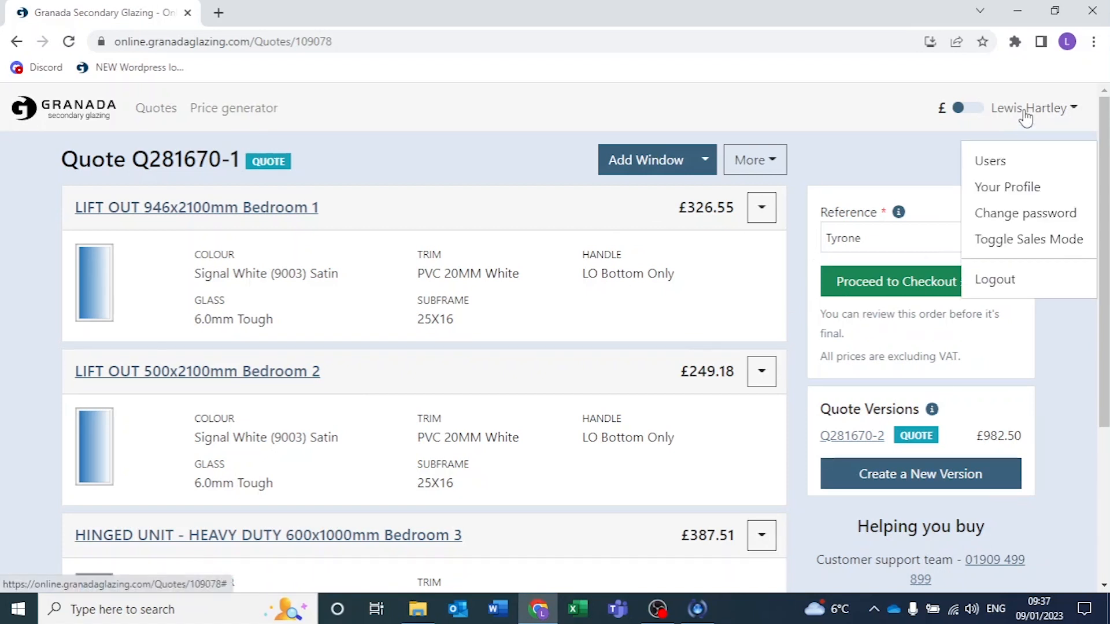
left_click(1036, 242)
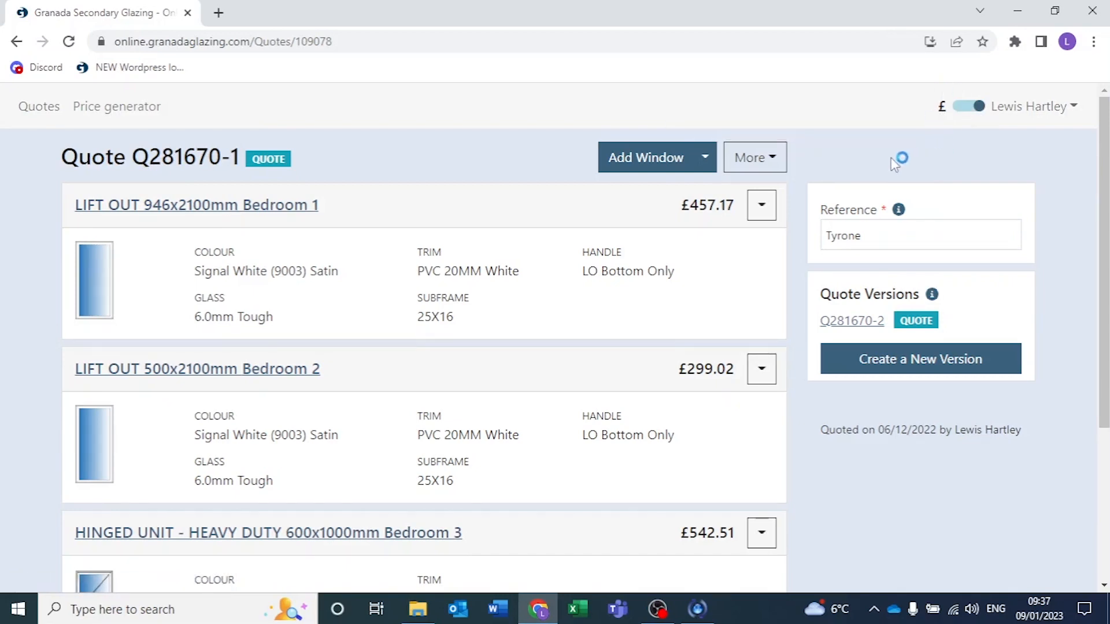
scroll(40, 315, "down", 2)
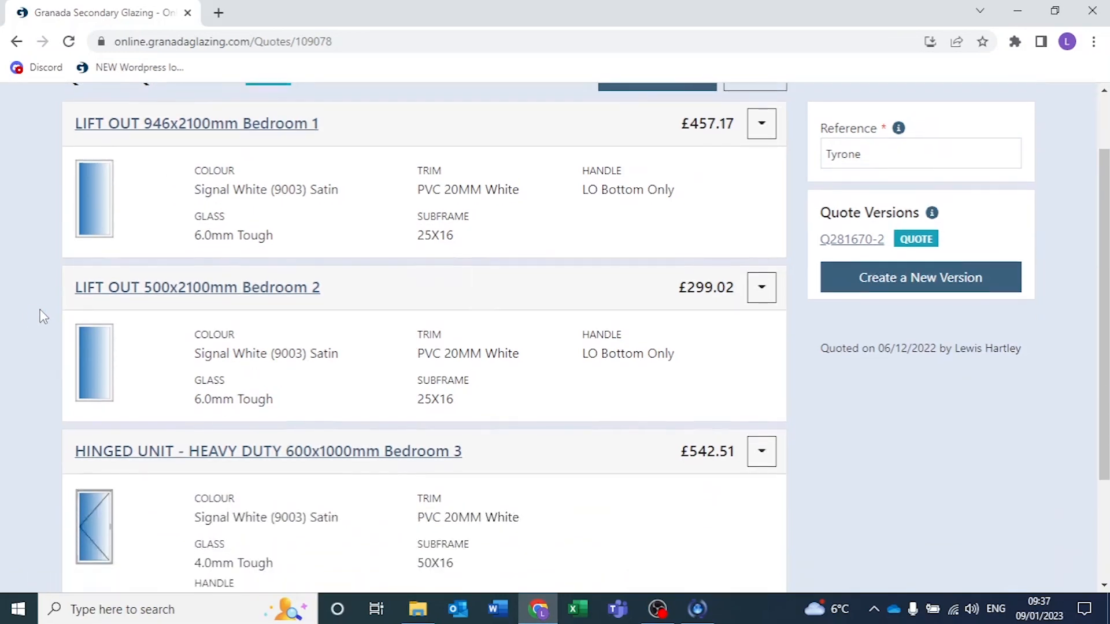
scroll(40, 312, "down", 3)
scroll(40, 312, "up", 5)
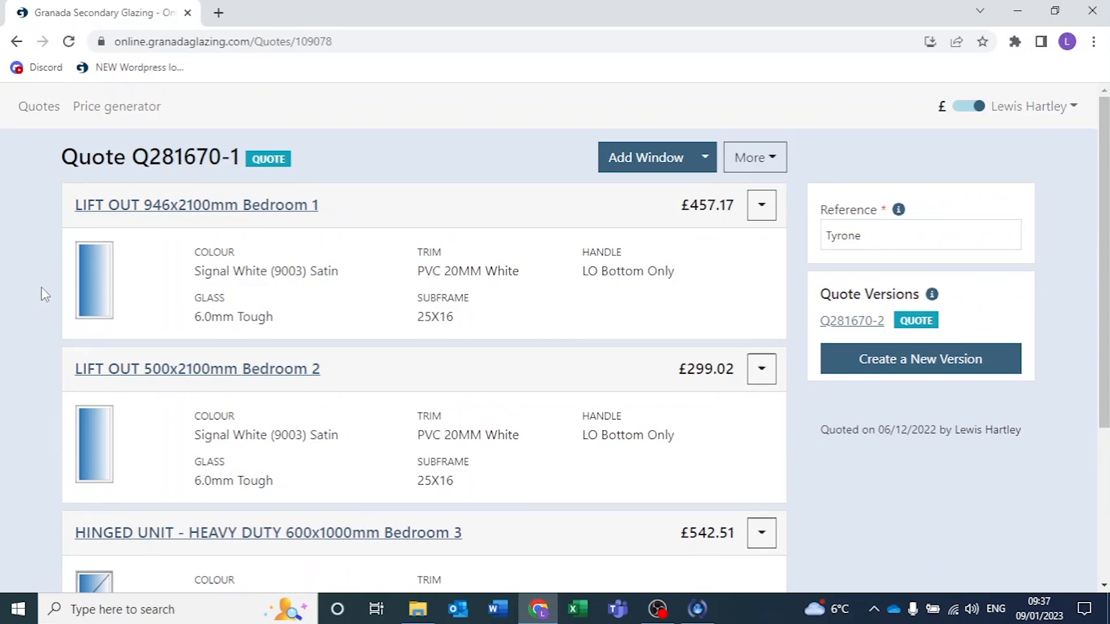
scroll(42, 289, "down", 4)
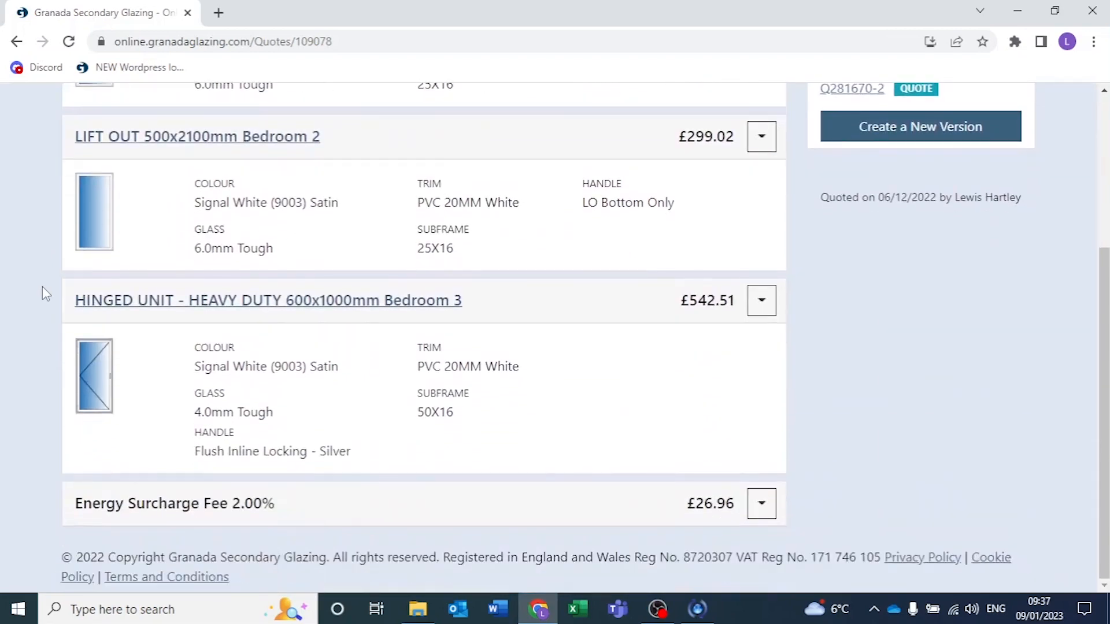
scroll(43, 286, "up", 4)
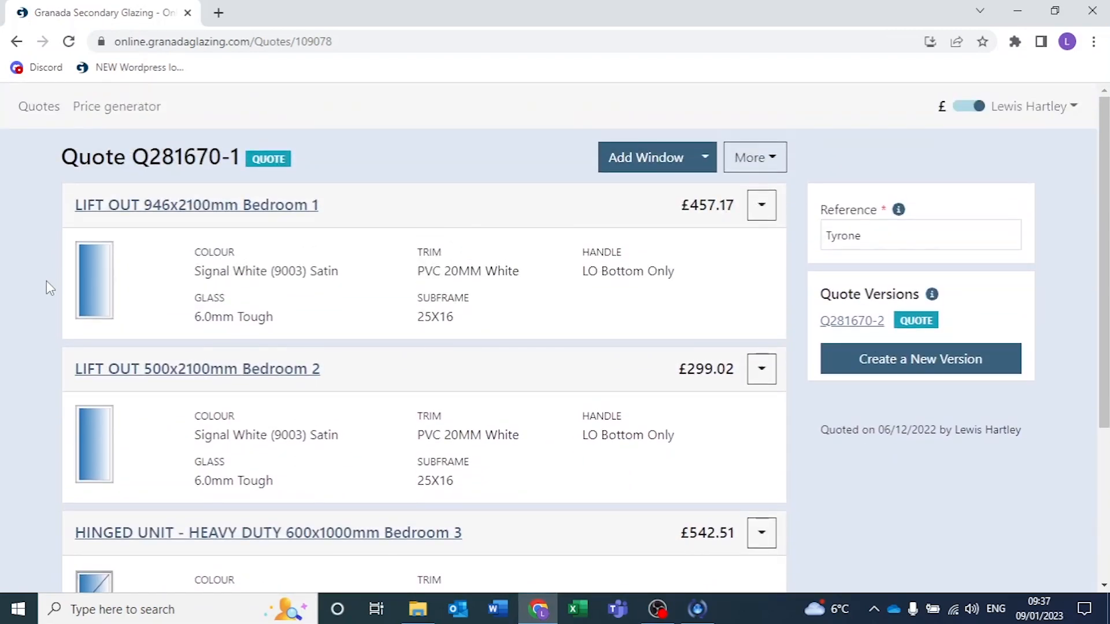
Switch Sales Mode off to compare the cost prices, and switch it back on.
left_click(1047, 115)
left_click(1036, 243)
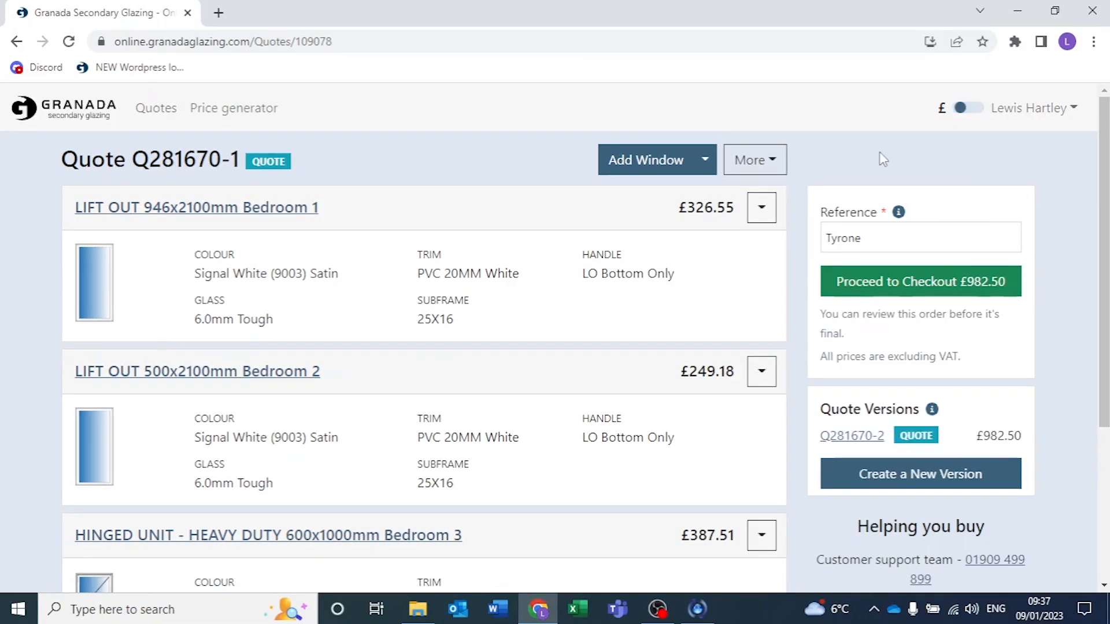
left_click(1029, 108)
left_click(1022, 241)
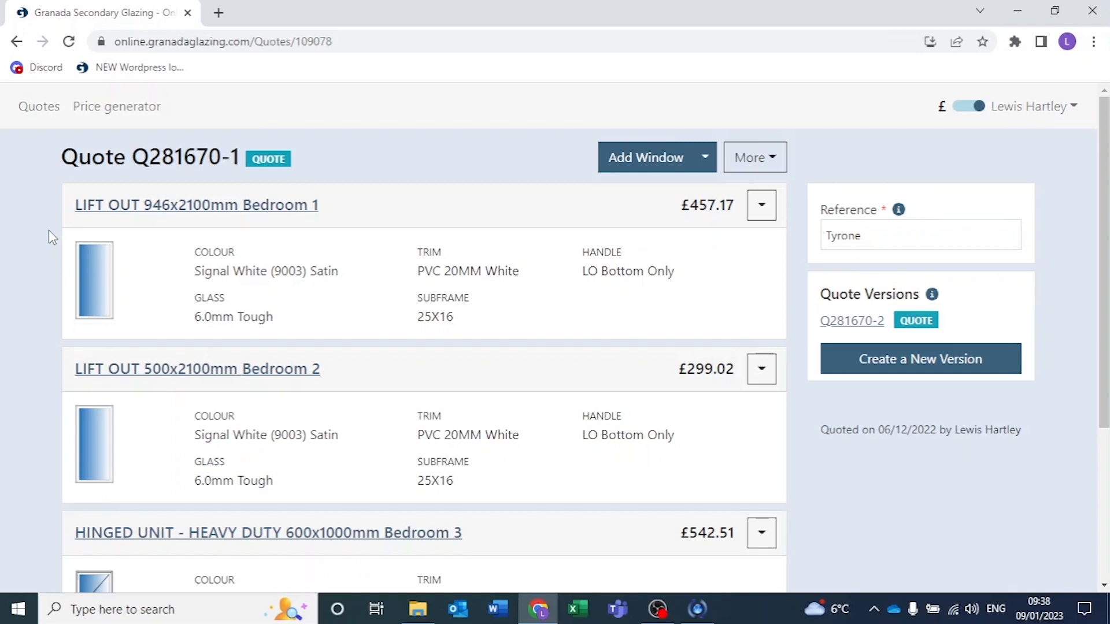
Print the quote with marked-up prices and no branding.
scroll(49, 231, "down", 2)
scroll(49, 237, "up", 2)
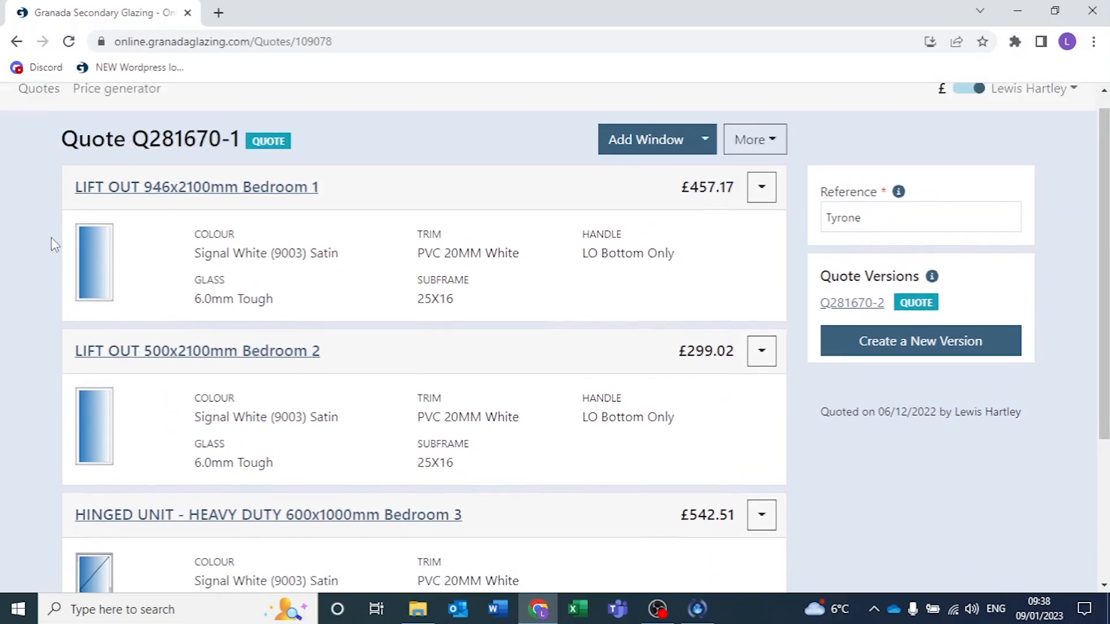
left_click(762, 162)
left_click(745, 251)
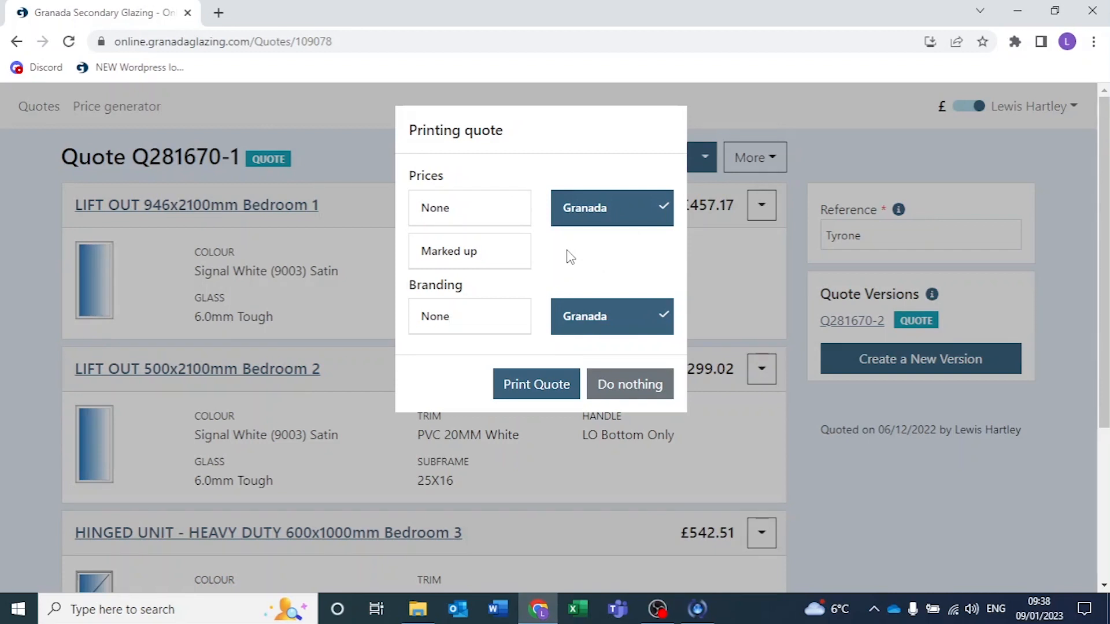
left_click(485, 210)
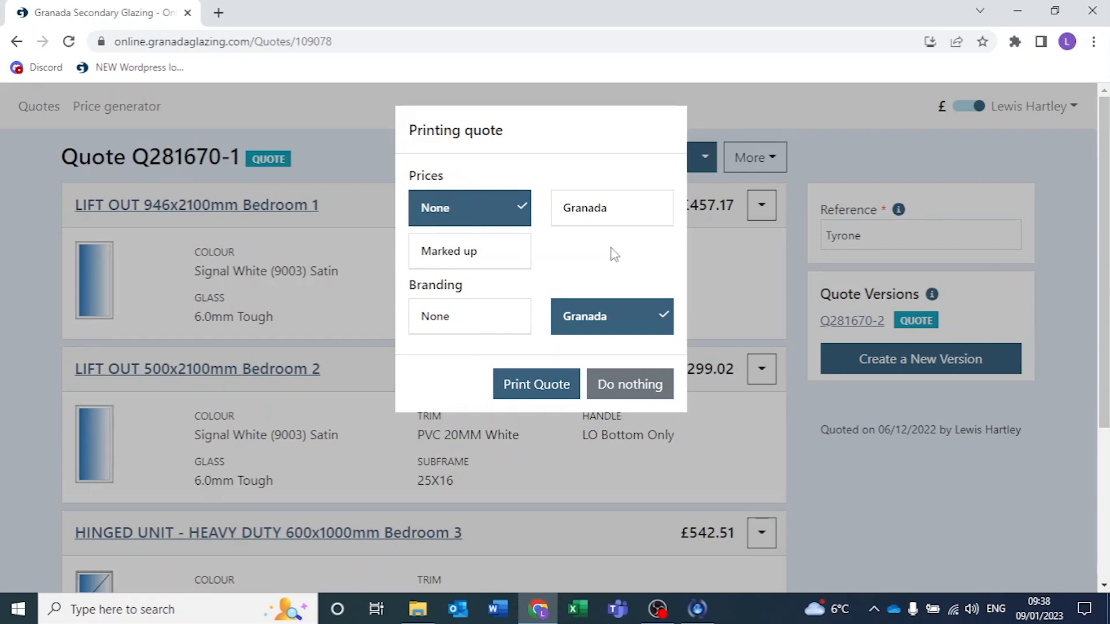
left_click(471, 252)
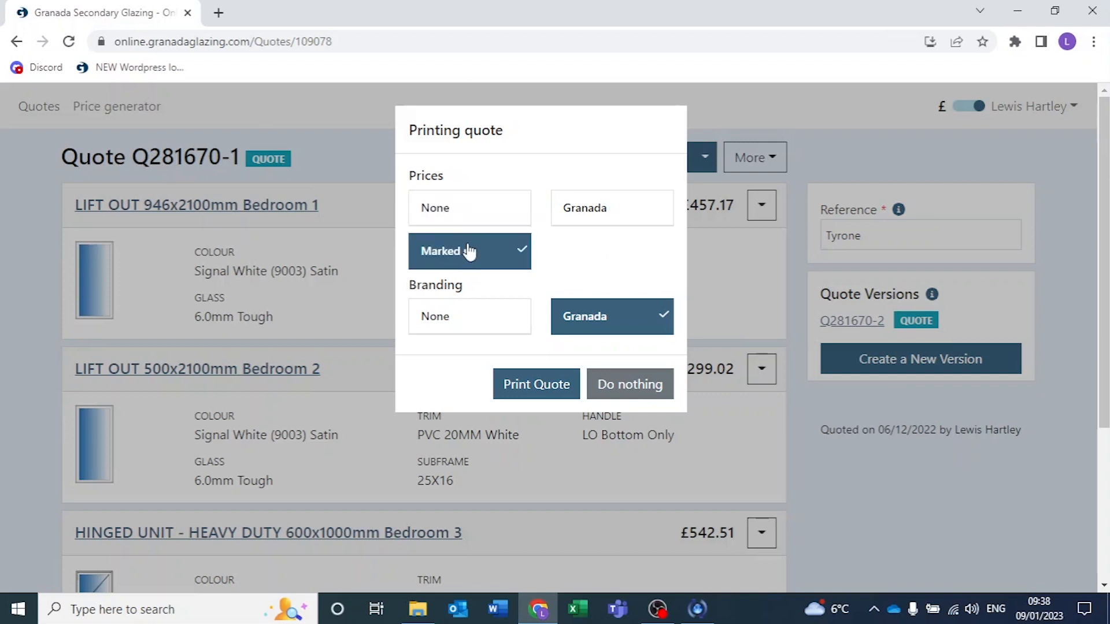
left_click(466, 331)
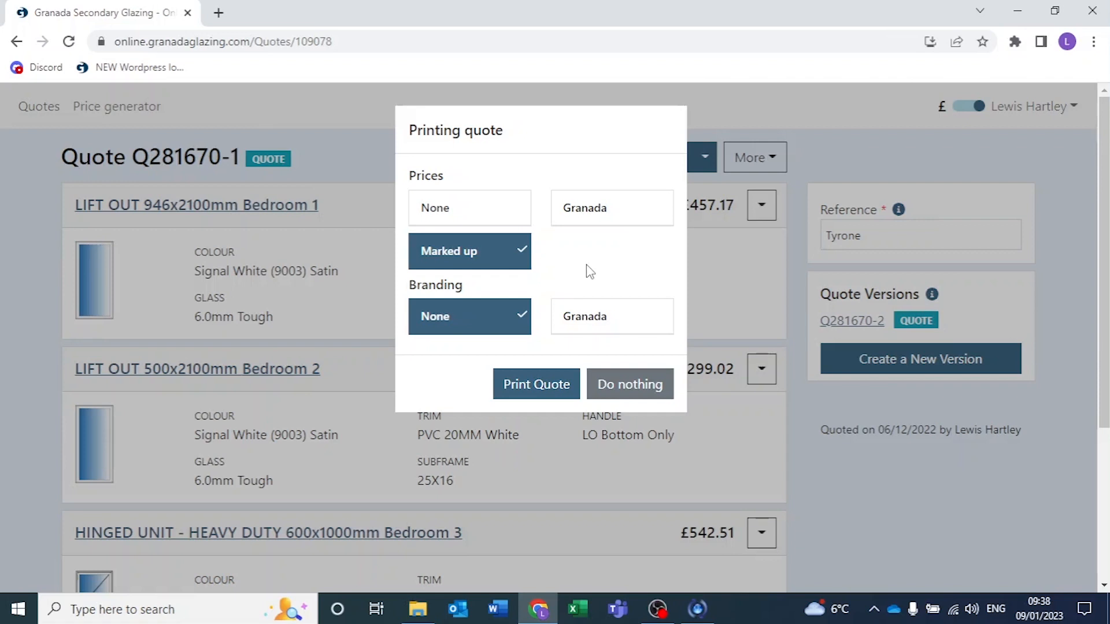
left_click(563, 389)
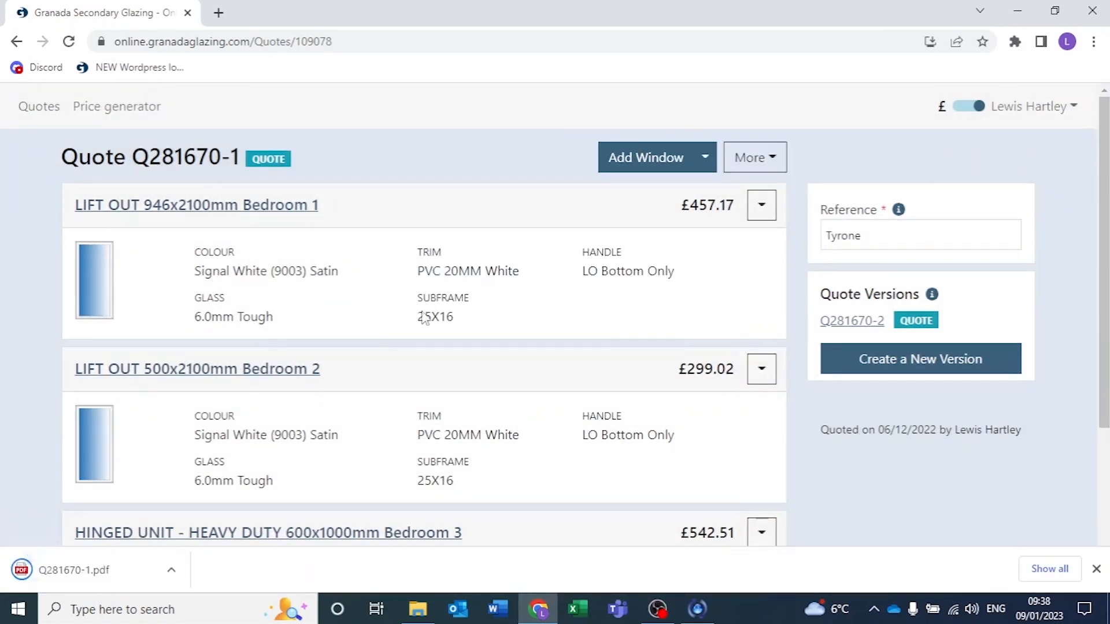
Open the downloaded quote PDF, check it through to the totals on the last page, and return to the online quote.
left_click(98, 571)
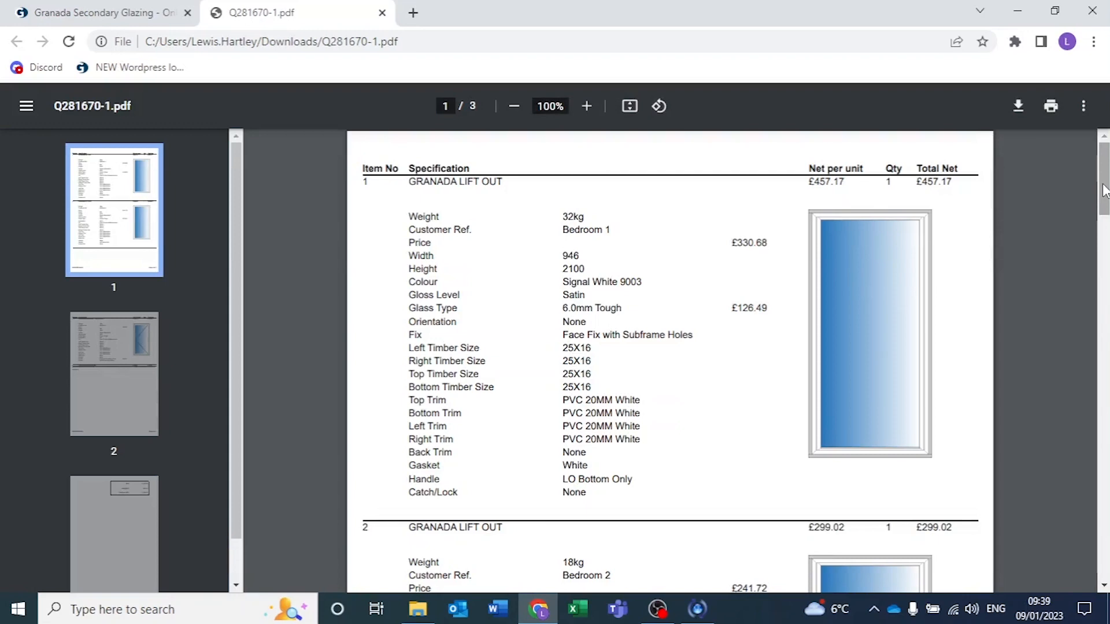
left_click_drag(1104, 190, 1106, 449)
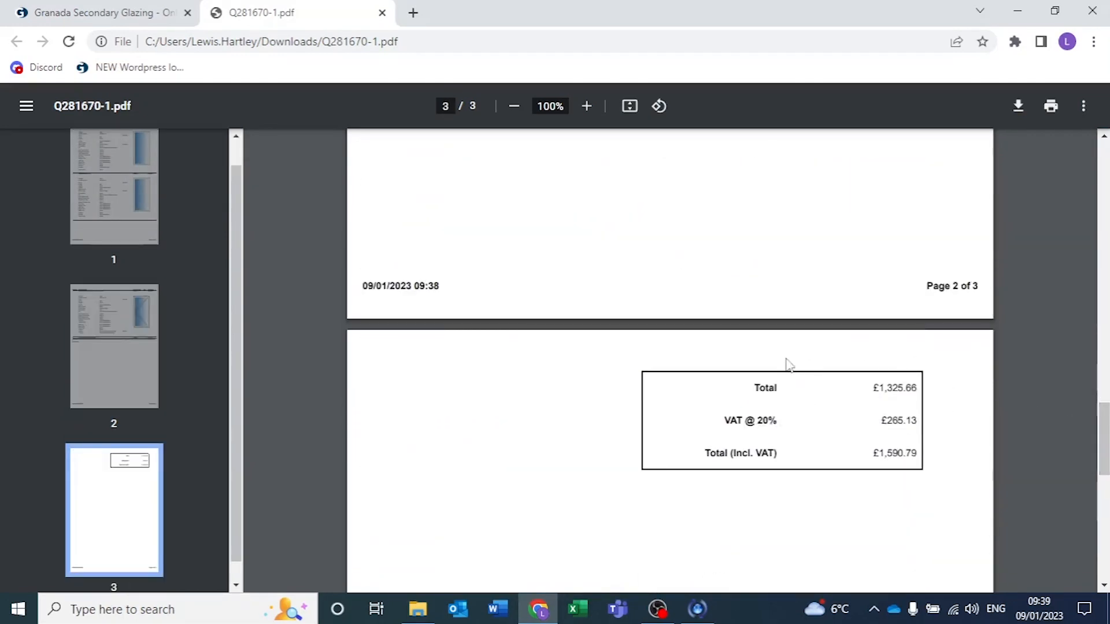
left_click(138, 10)
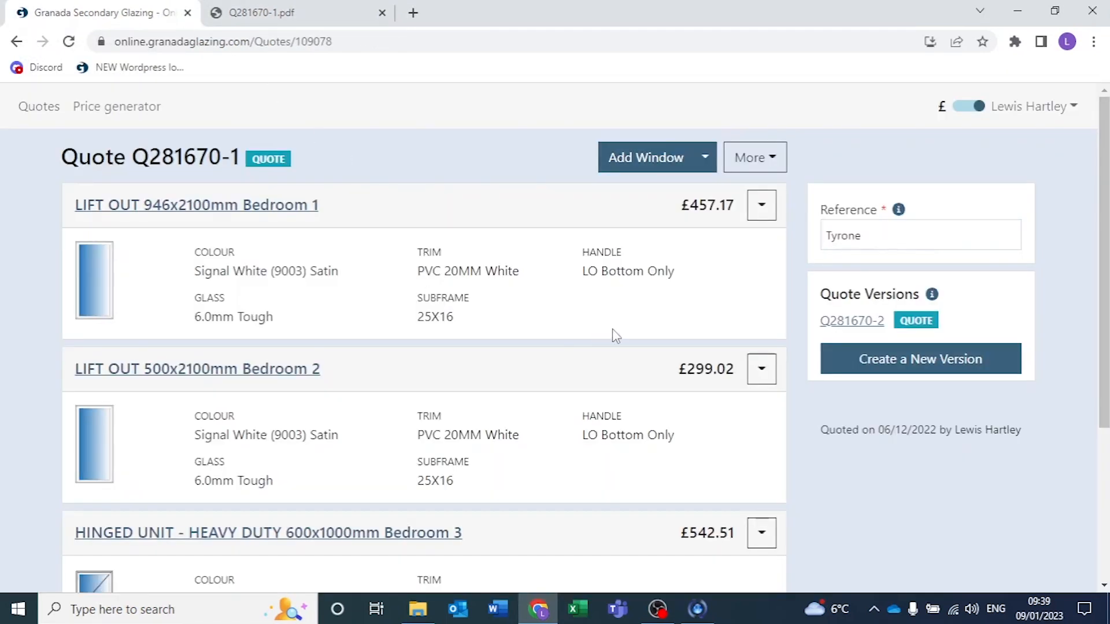
scroll(612, 334, "down", 2)
scroll(612, 334, "up", 2)
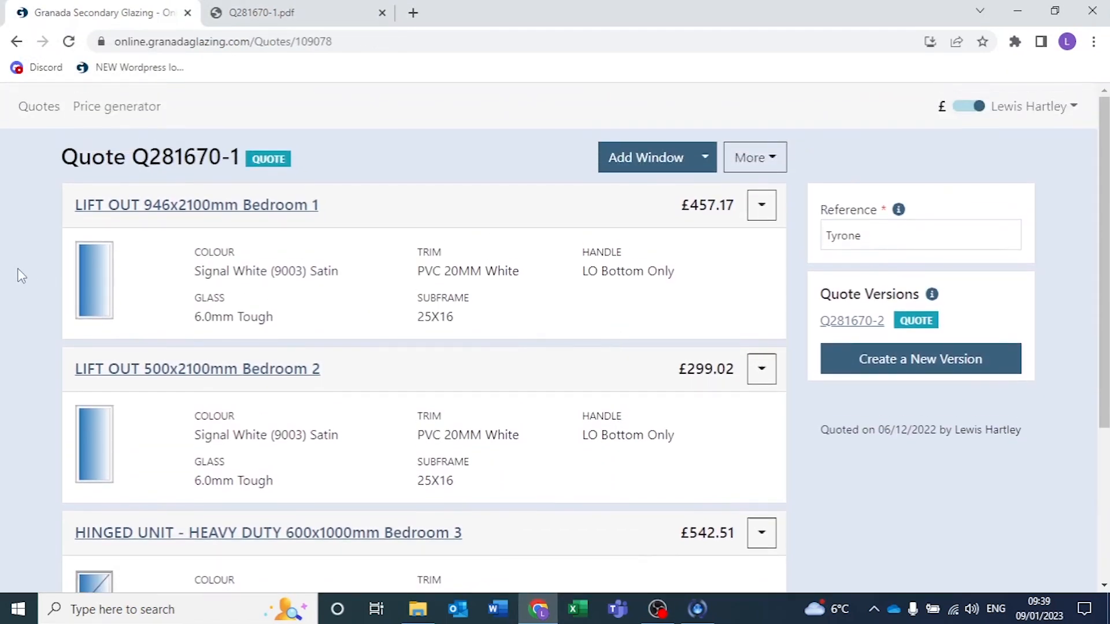